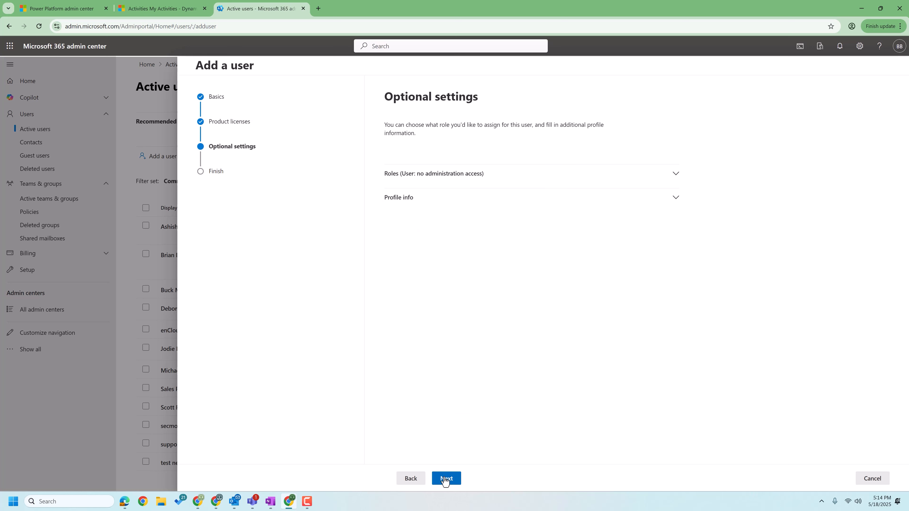
# Step: Keep the optional settings at their defaults and finish adding the new user
pyautogui.click(451, 482)
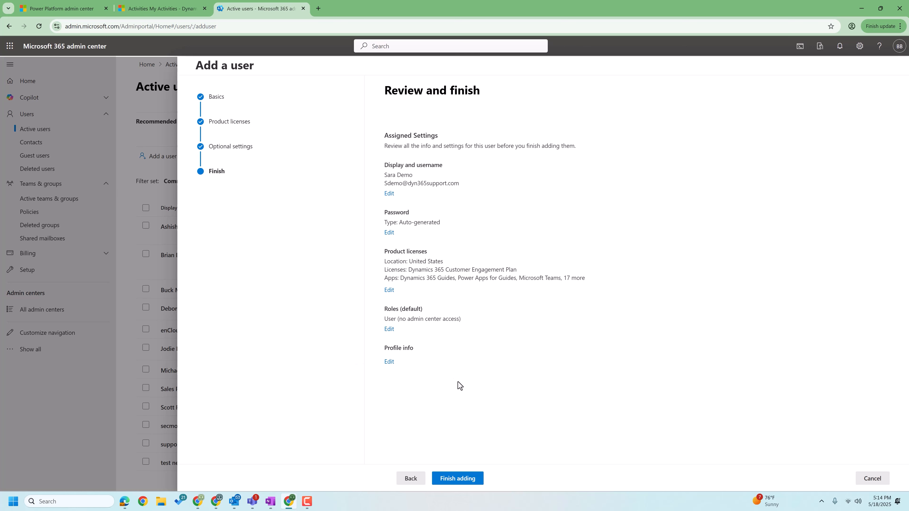
pyautogui.click(455, 479)
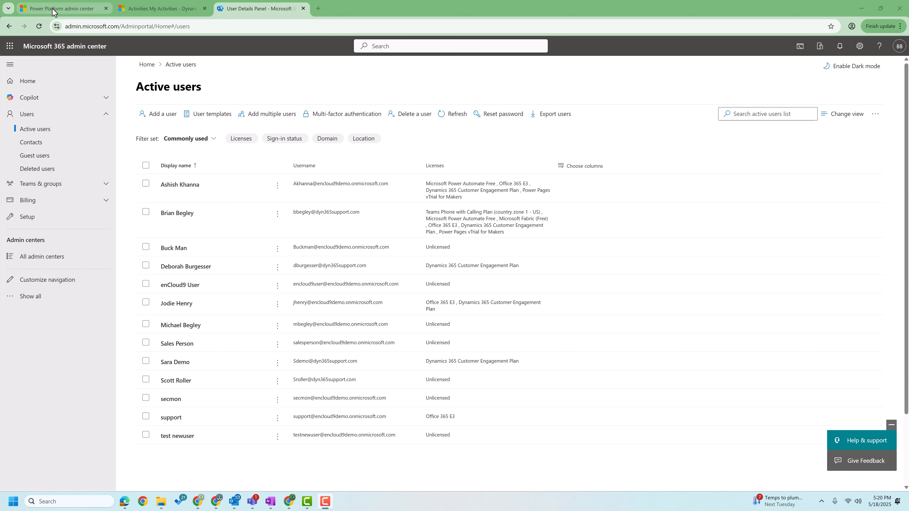
# Step: Check the enCloud9 Demo environment's security group in Power Platform admin center, and add the new user to Dynamics 365 Demo Team in Microsoft 365 admin center
pyautogui.click(65, 9)
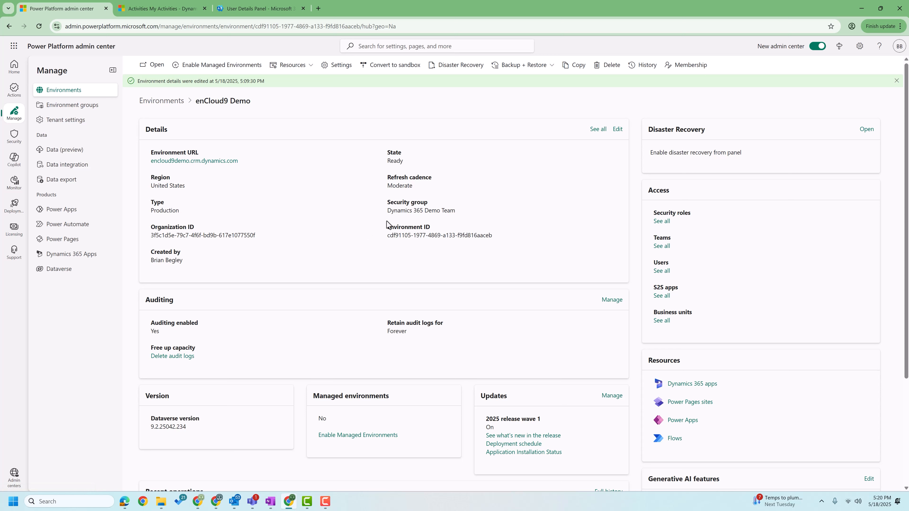
pyautogui.moveTo(388, 201); pyautogui.dragTo(465, 212)
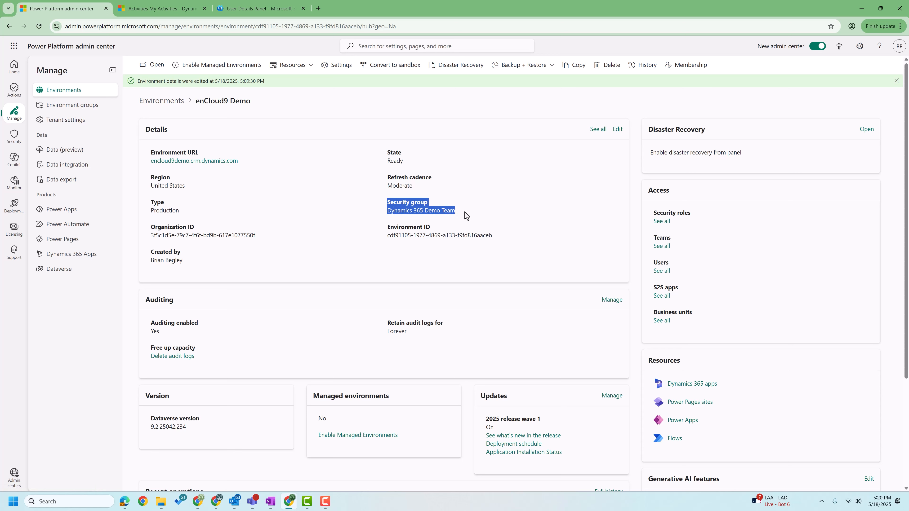
pyautogui.click(428, 221)
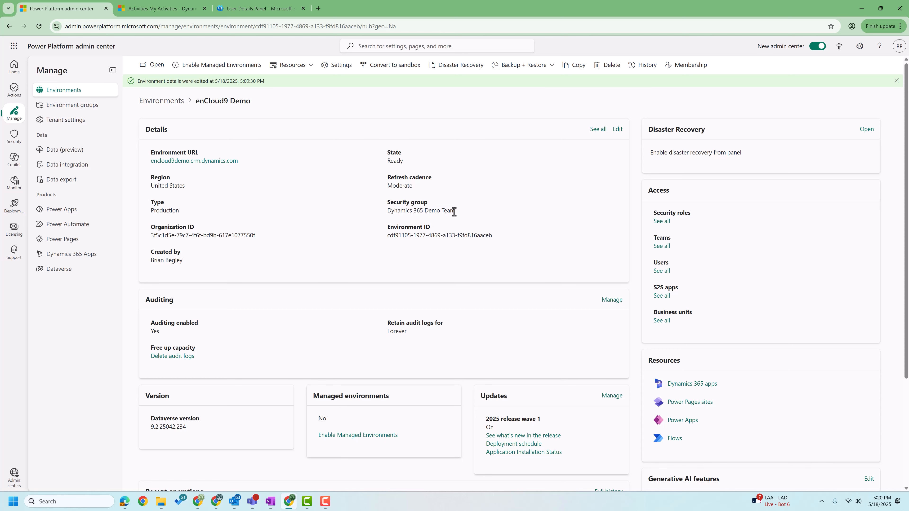
pyautogui.click(263, 8)
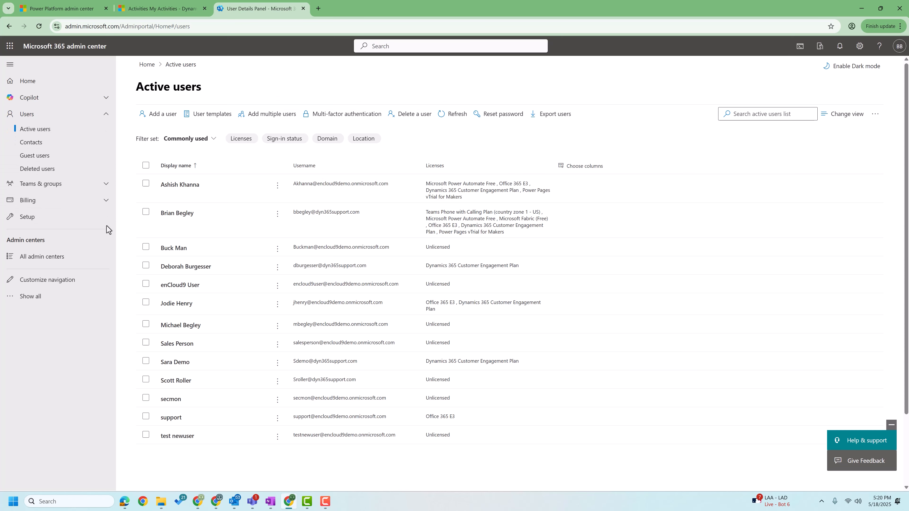
pyautogui.click(171, 363)
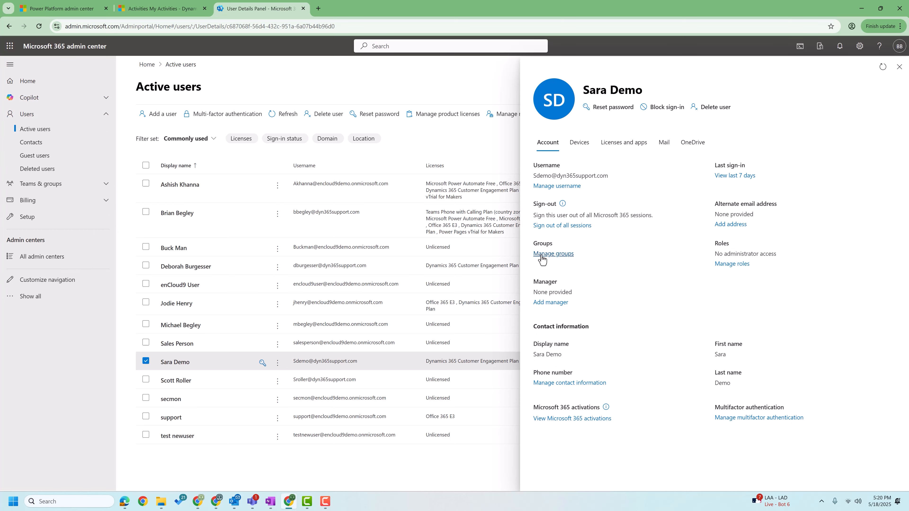
pyautogui.click(542, 255)
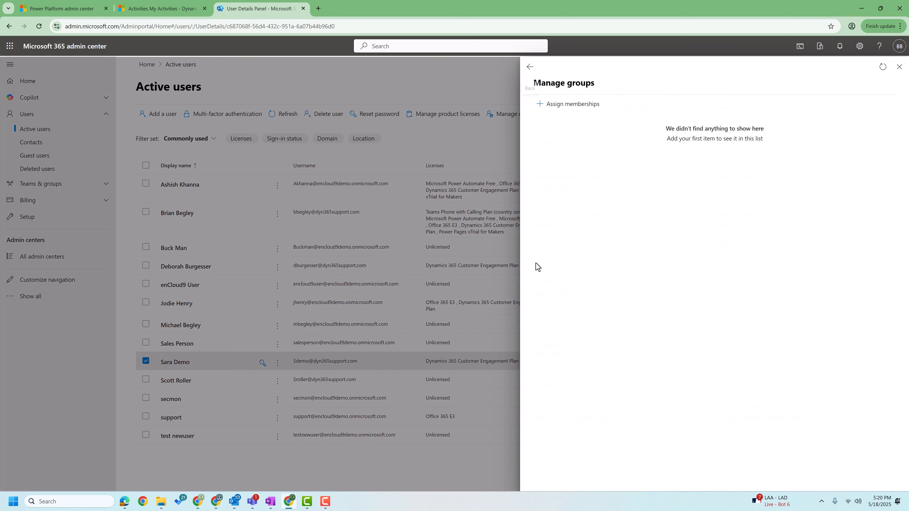
pyautogui.click(548, 100)
pyautogui.click(560, 104)
pyautogui.write('d')
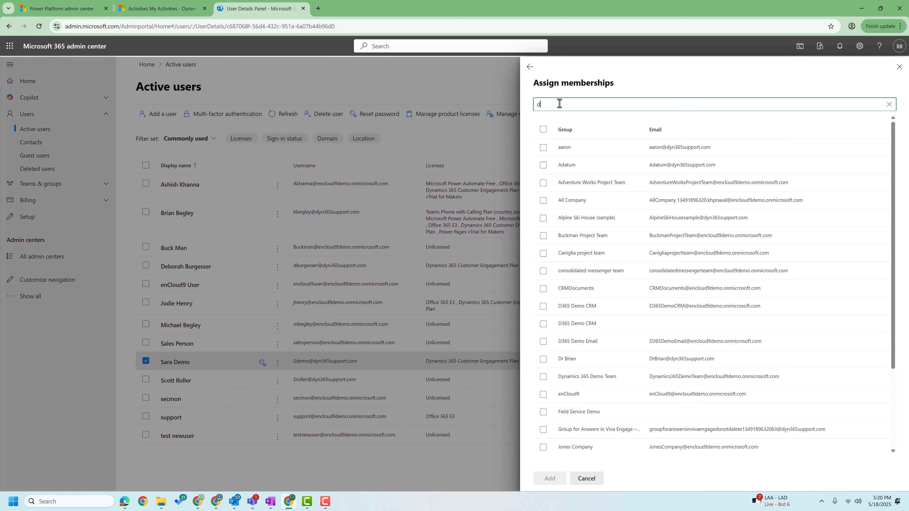
pyautogui.write('ynamics')
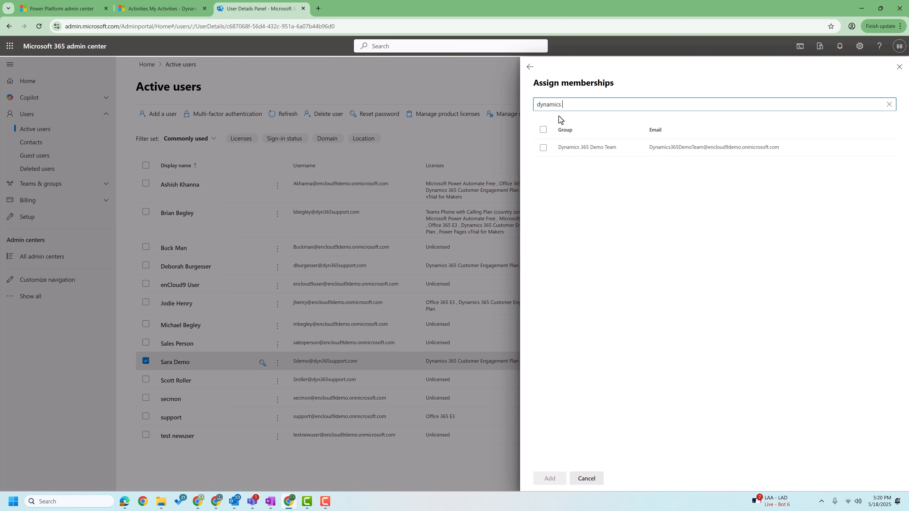
pyautogui.click(543, 149)
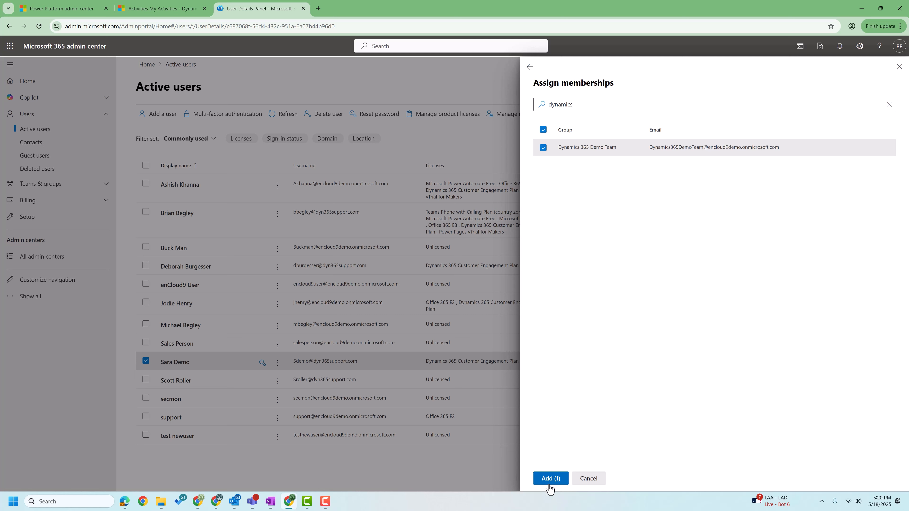
pyautogui.click(549, 479)
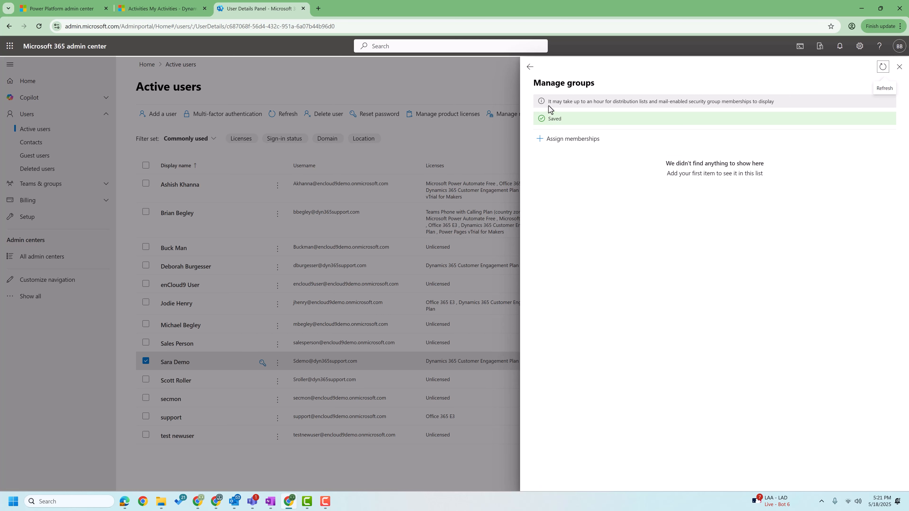
pyautogui.click(899, 72)
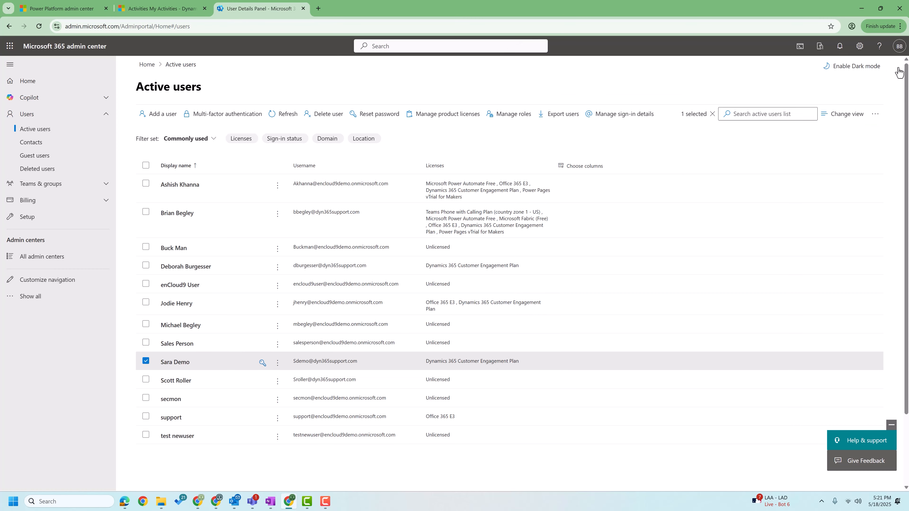
# Step: Assign the Office 365 E3 license to the new user alongside the Dynamics 365 Customer Engagement Plan and save the changes
pyautogui.click(184, 364)
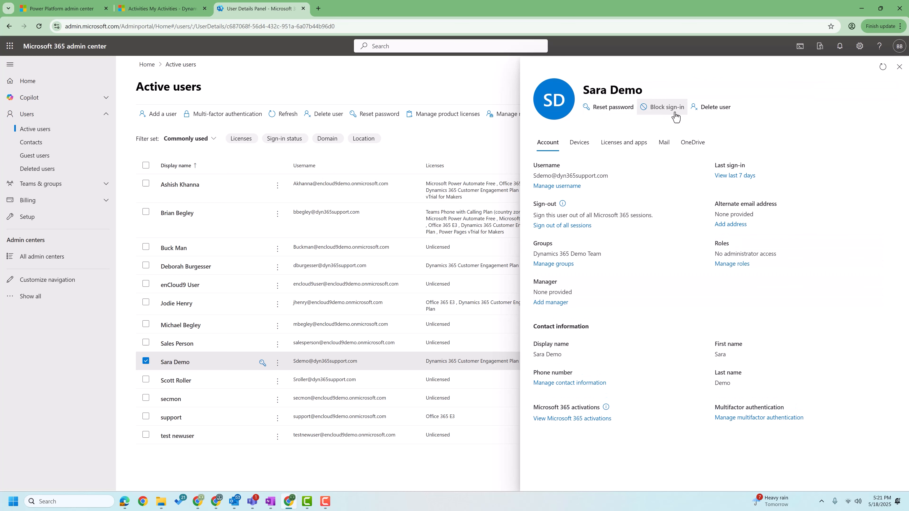
pyautogui.click(624, 142)
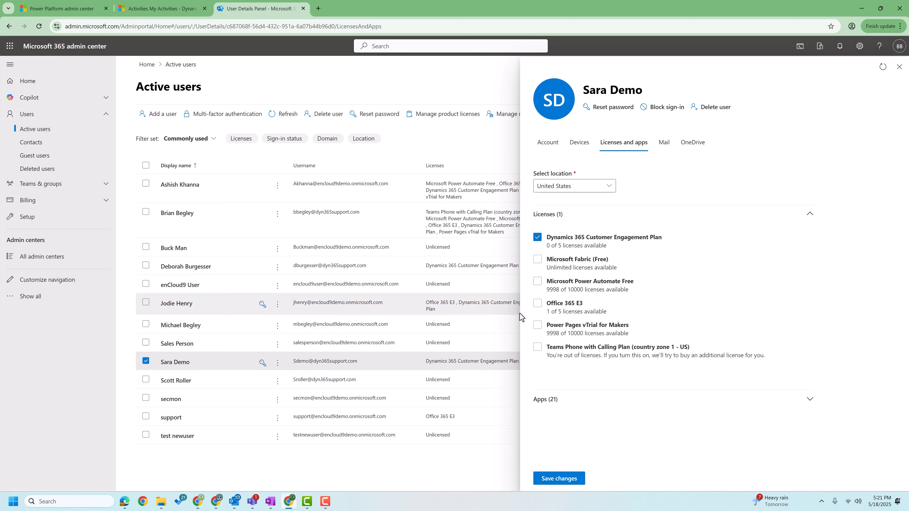
pyautogui.click(537, 304)
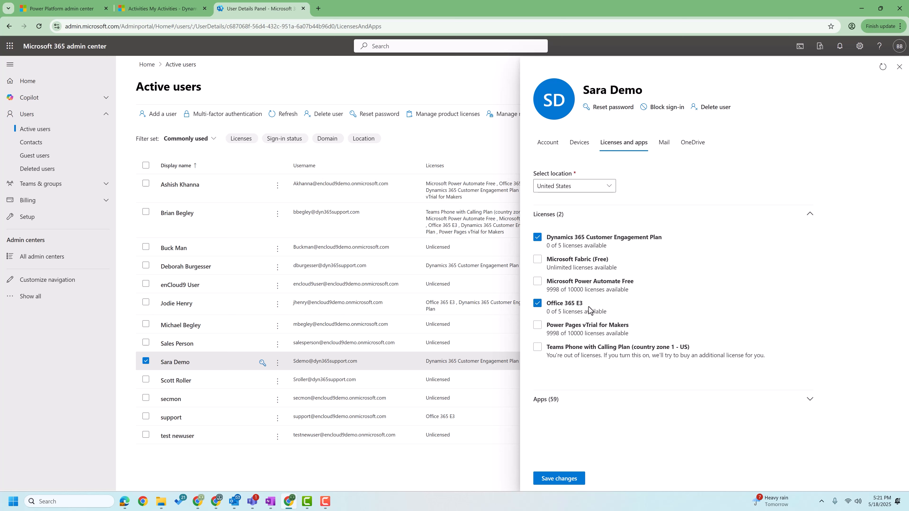
pyautogui.click(567, 478)
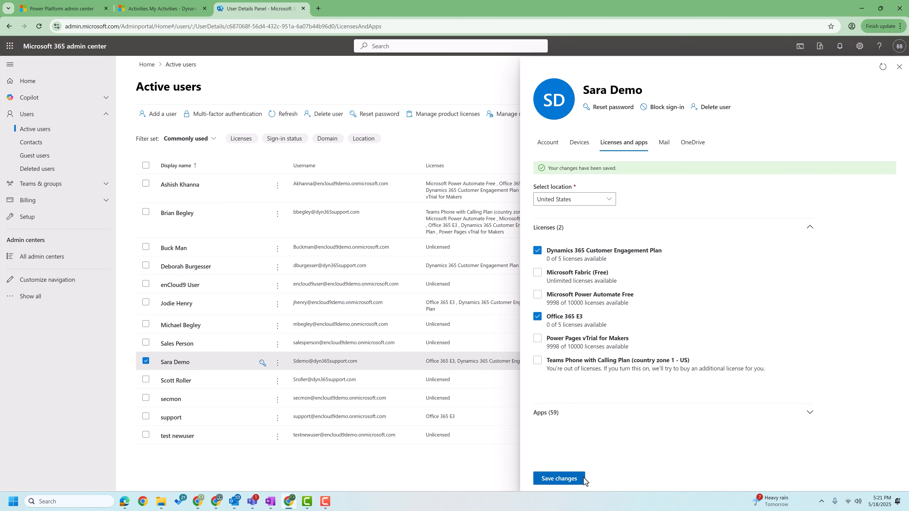
pyautogui.click(553, 480)
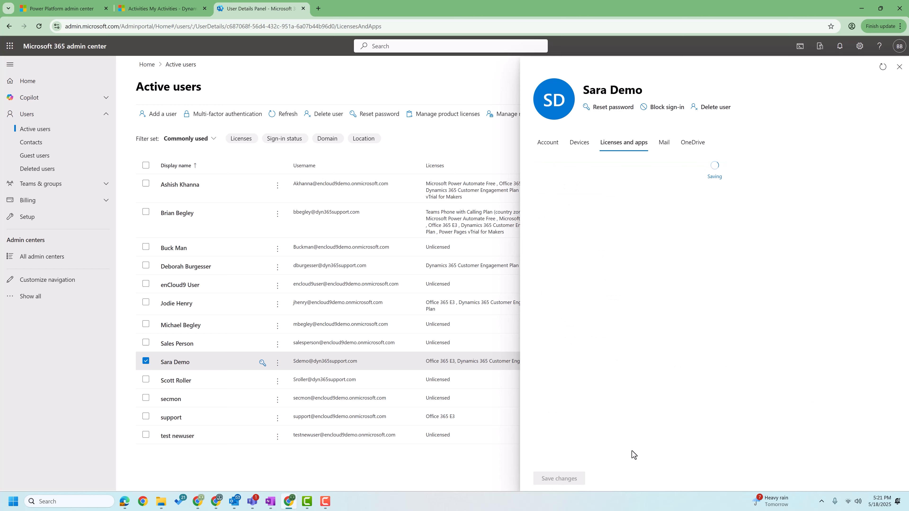
pyautogui.click(899, 68)
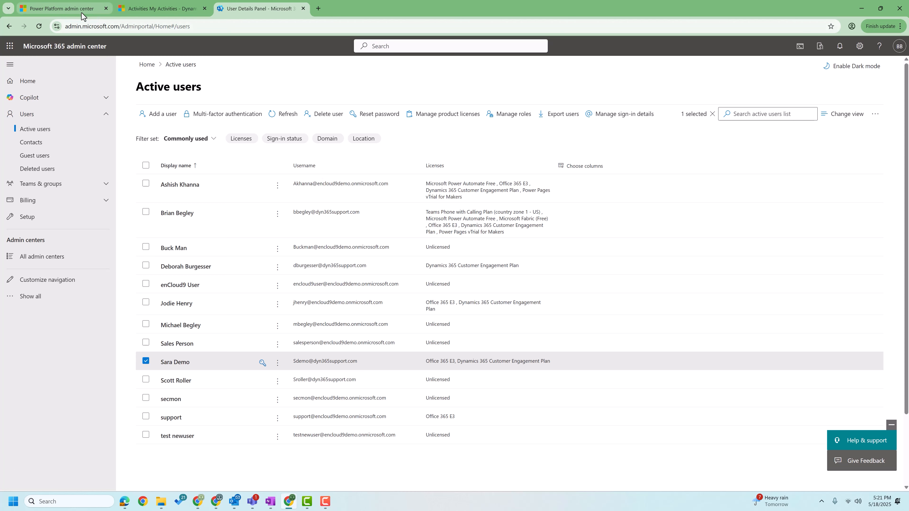
# Step: Switch to Power Platform admin center and add the new user to the enCloud9 Demo environment
pyautogui.click(69, 10)
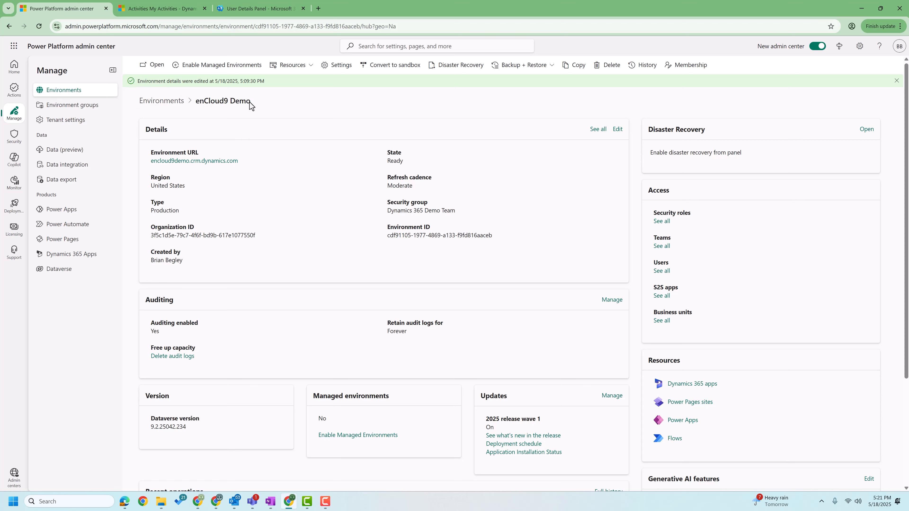
pyautogui.click(661, 272)
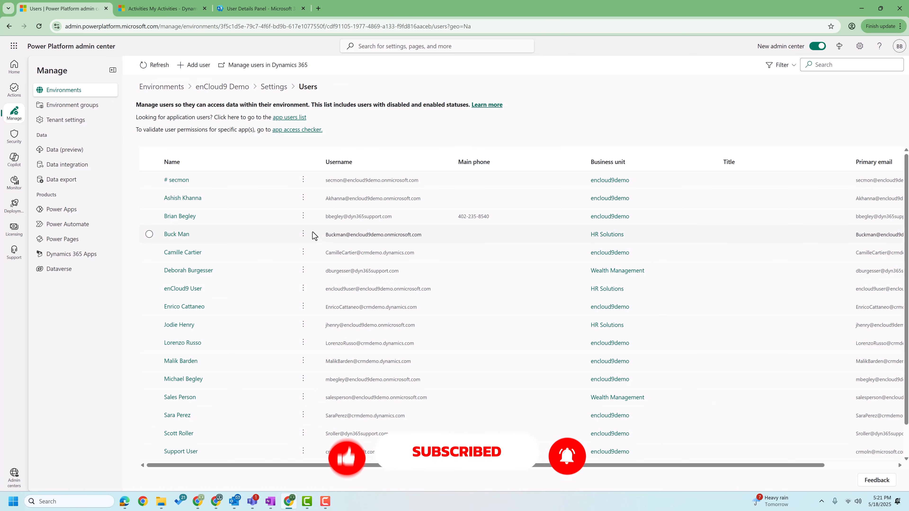
pyautogui.click(195, 65)
pyautogui.click(792, 162)
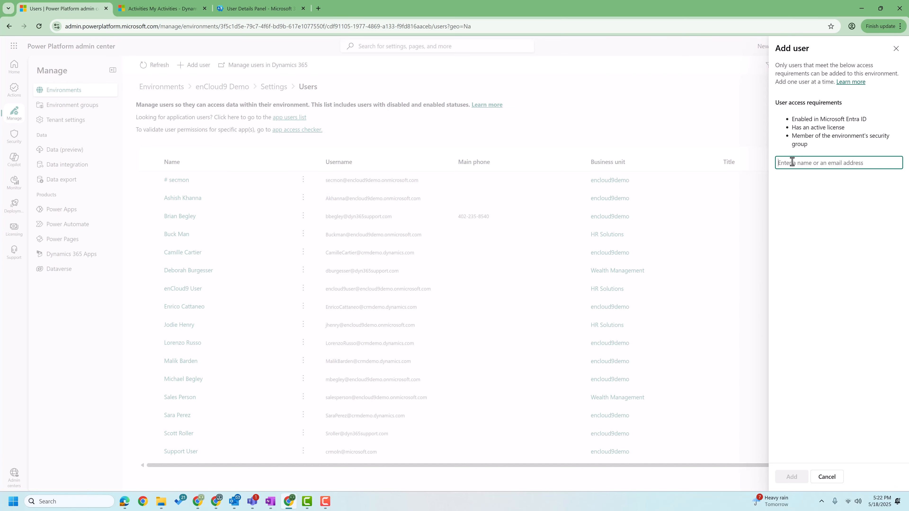
pyautogui.write('Sara Demo')
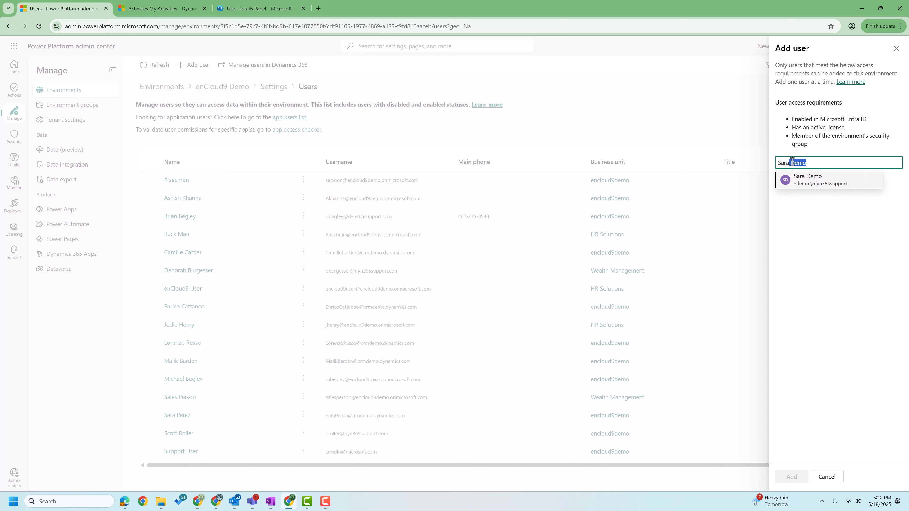
pyautogui.click(799, 185)
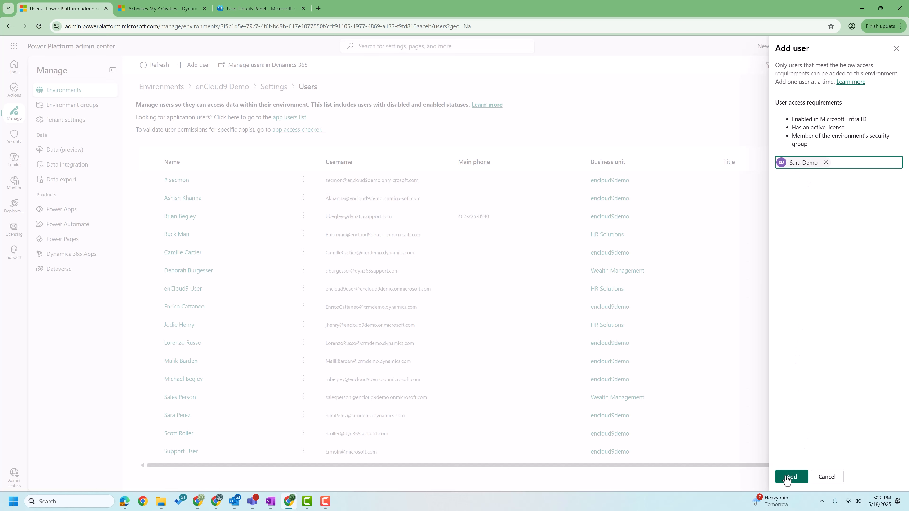
pyautogui.click(786, 479)
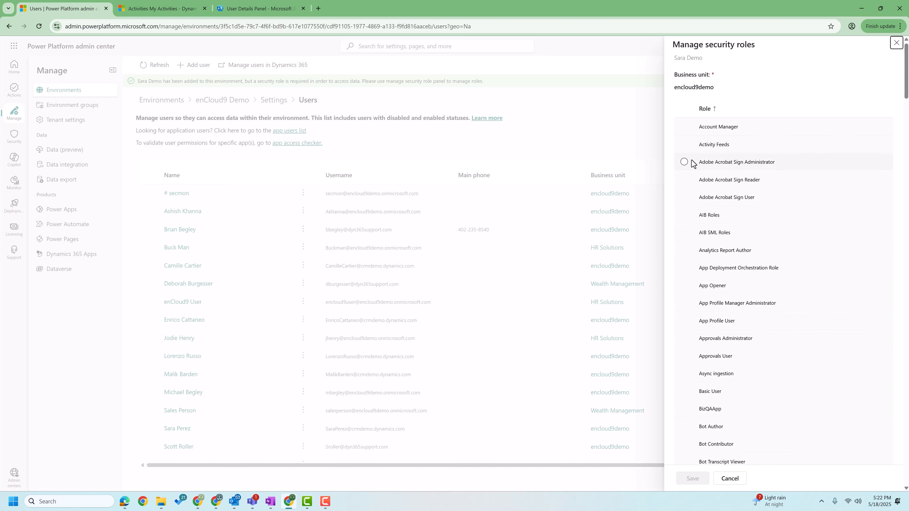
# Step: Assign the new user the Basic User, Dynamics 365 App for Outlook User, Sales Enterprise app access and Salesperson security roles, and save them
pyautogui.scroll(-6, 692, 163)
pyautogui.scroll(6, 846, 338)
pyautogui.click(684, 393)
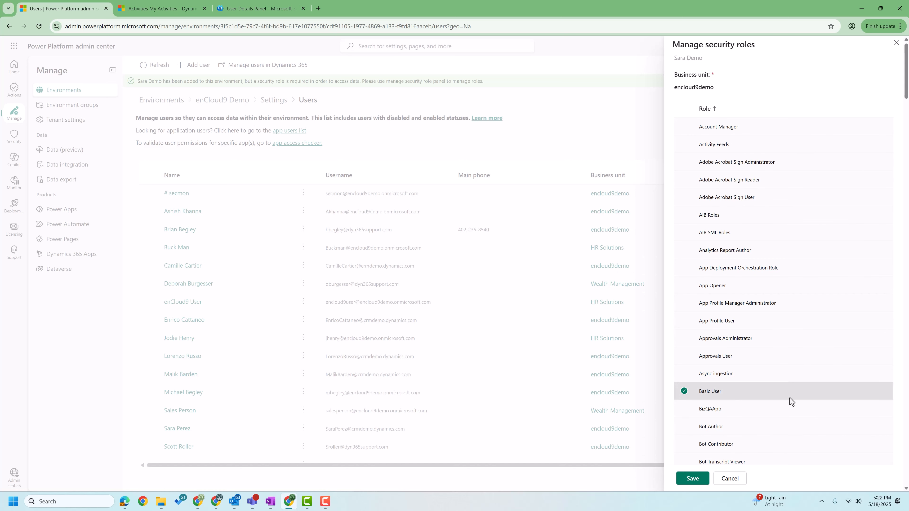
pyautogui.scroll(-18, 791, 400)
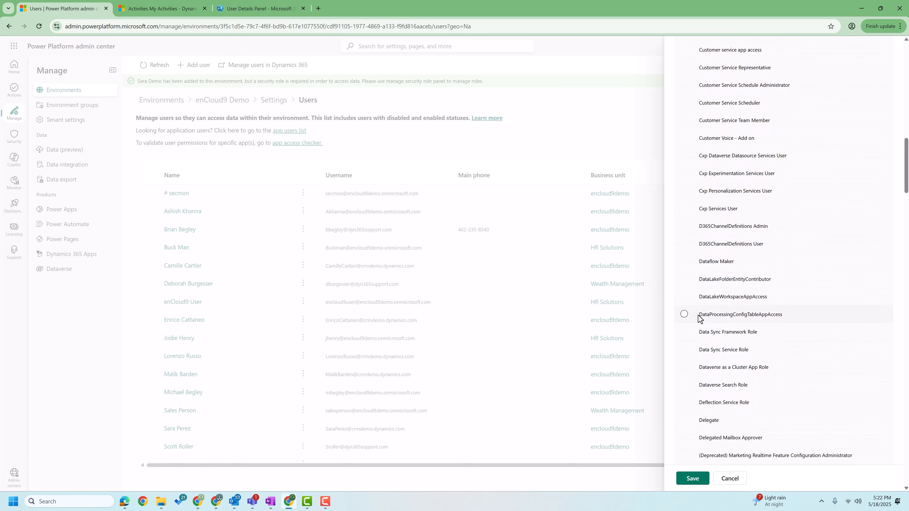
pyautogui.scroll(-10, 700, 317)
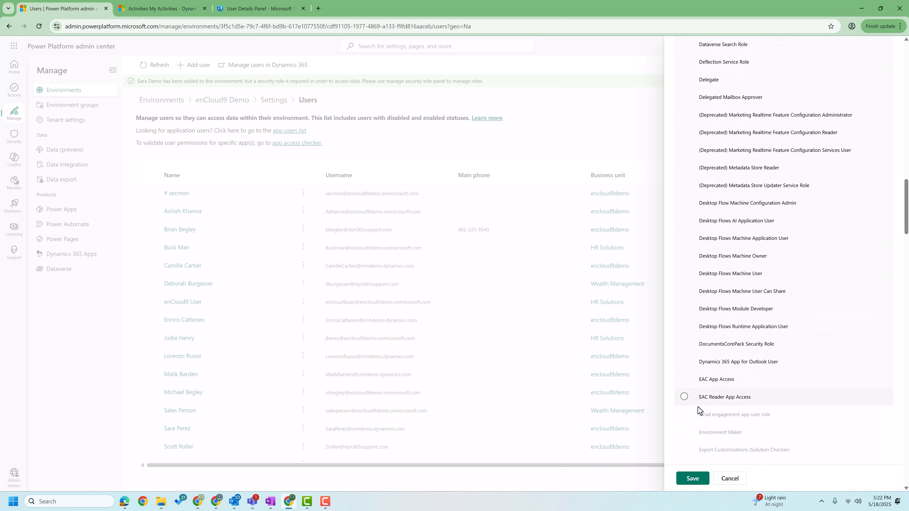
pyautogui.click(684, 358)
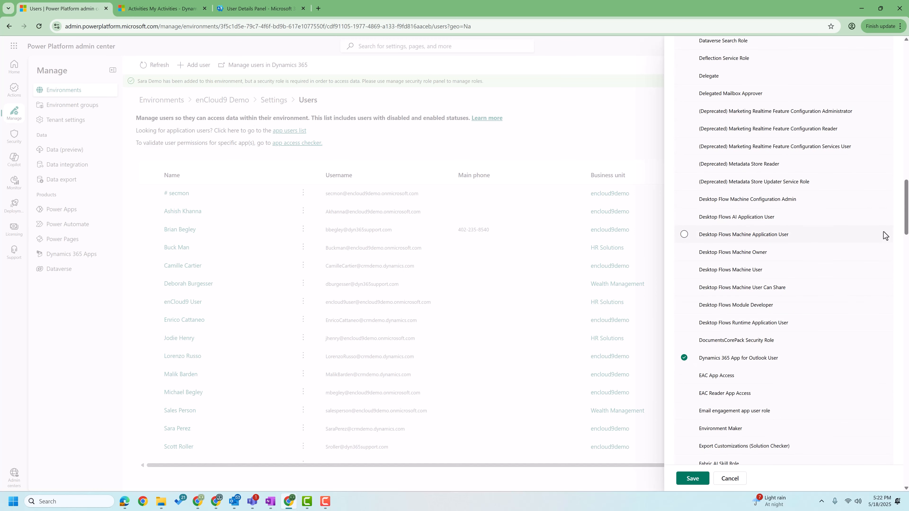
pyautogui.moveTo(900, 223); pyautogui.dragTo(905, 407)
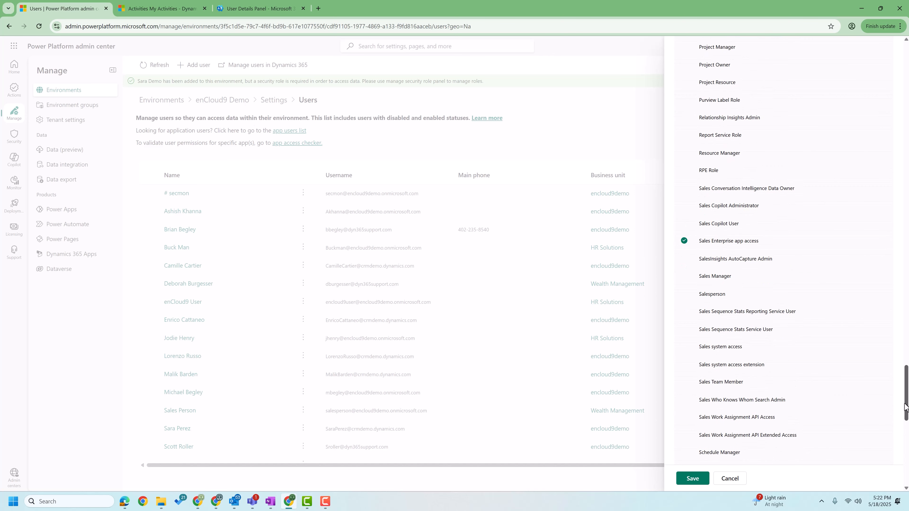
pyautogui.scroll(-1, 701, 267)
pyautogui.scroll(1, 699, 273)
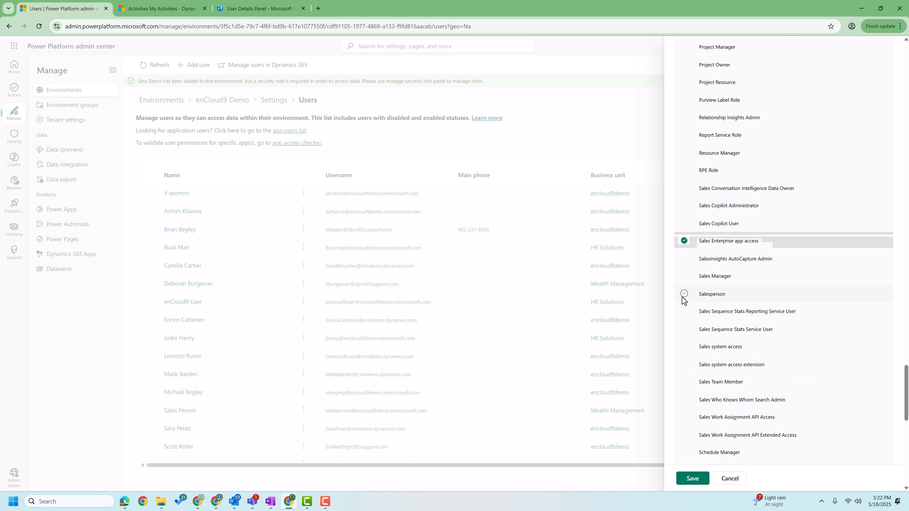
pyautogui.click(684, 294)
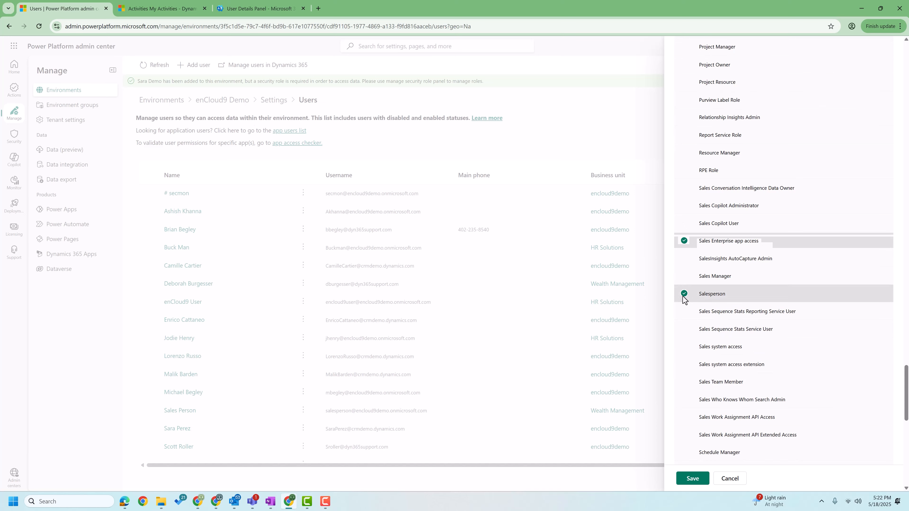
pyautogui.click(693, 478)
pyautogui.click(473, 310)
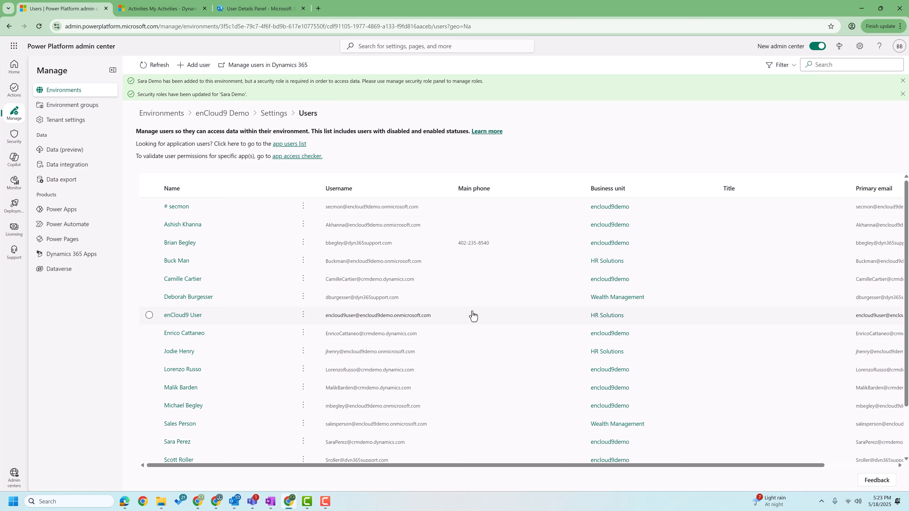
# Step: Open the Mailboxes list from the enCloud9 Demo environment's email settings and dismiss the pending email approval notice
pyautogui.click(230, 114)
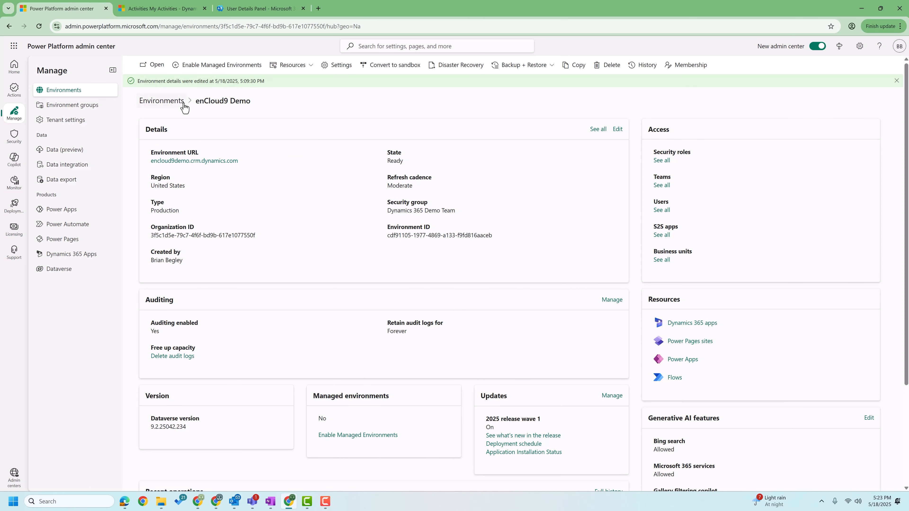
pyautogui.click(338, 69)
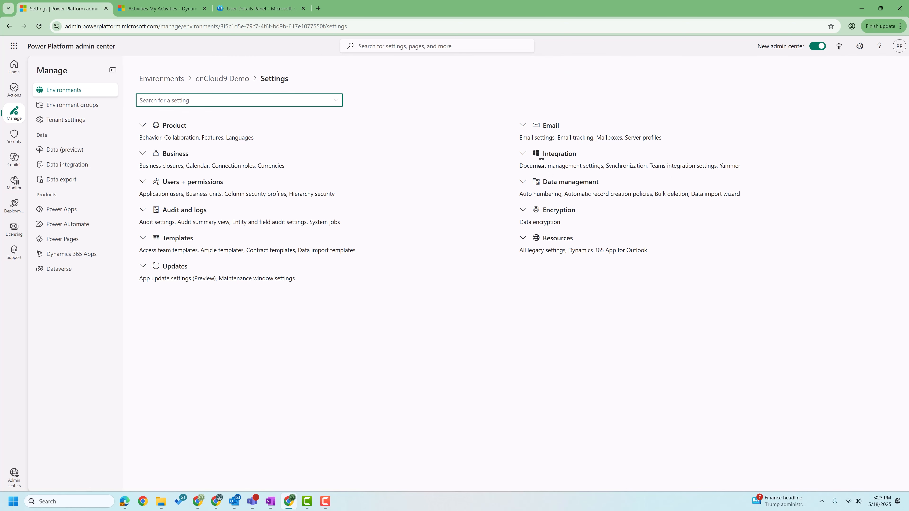
pyautogui.click(522, 126)
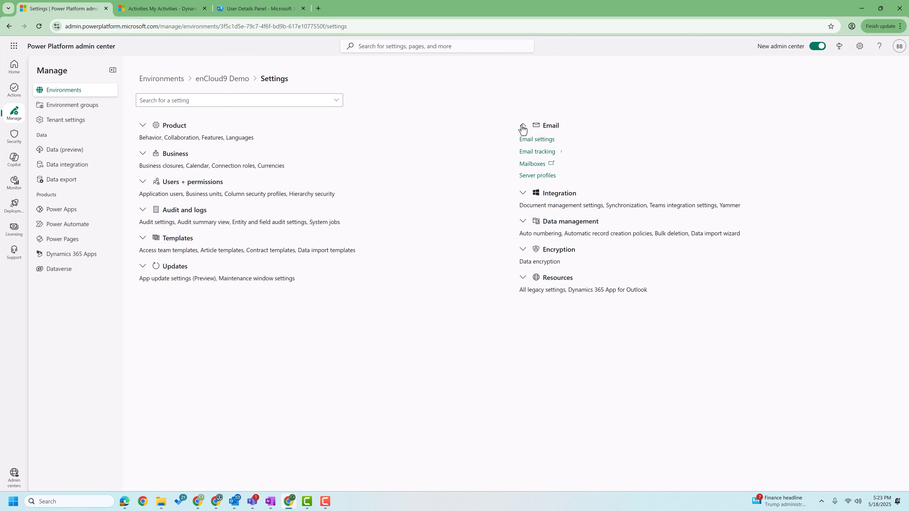
pyautogui.click(534, 166)
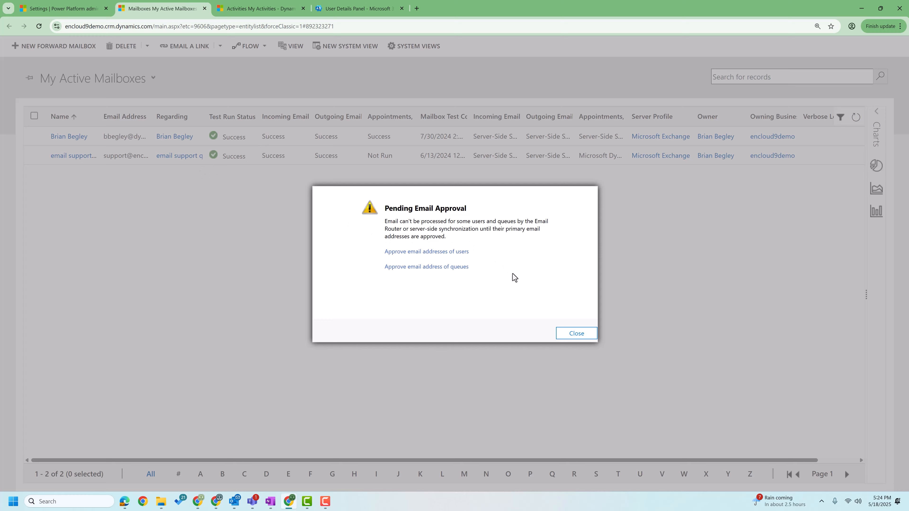
pyautogui.click(575, 333)
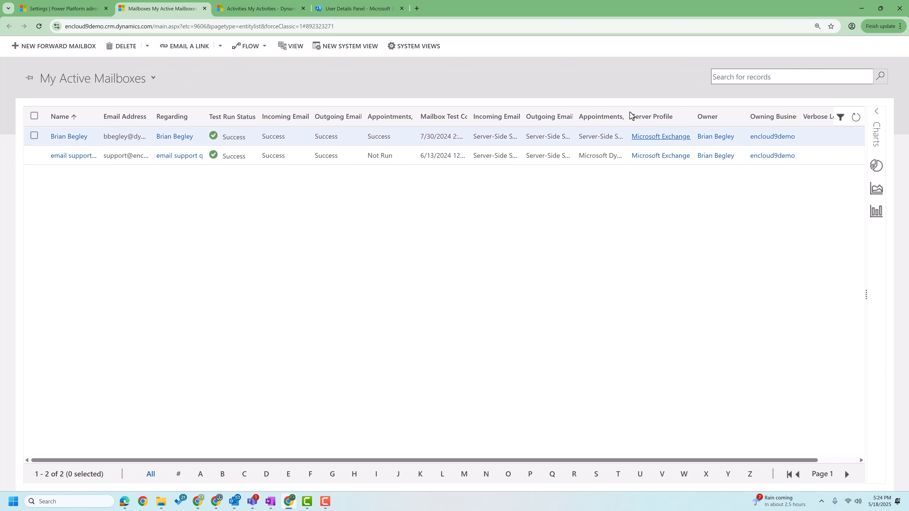
# Step: Show the Active Mailboxes view and search it for the new user's first name
pyautogui.click(82, 81)
pyautogui.click(73, 126)
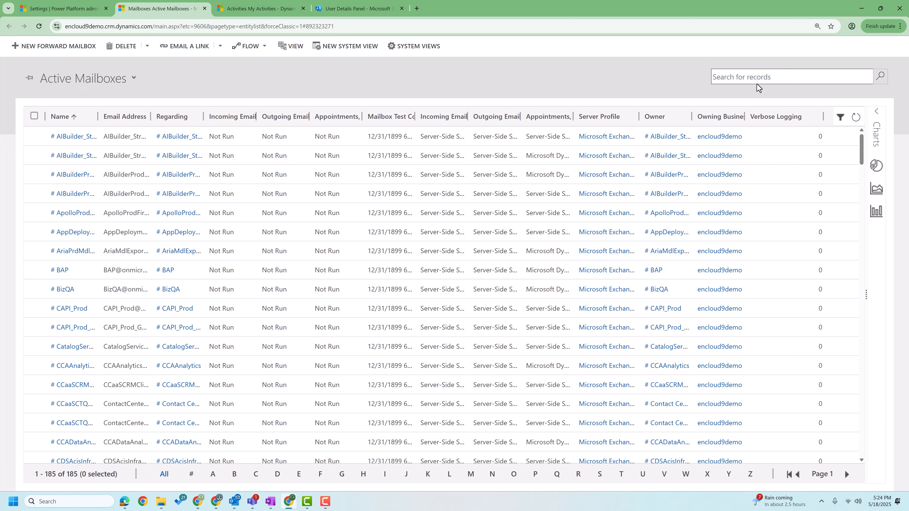
pyautogui.click(776, 81)
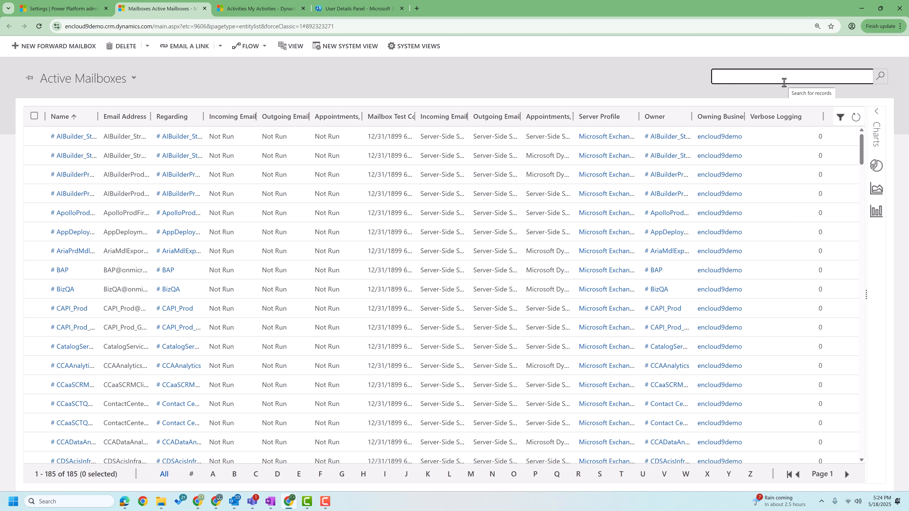
pyautogui.write('sa')
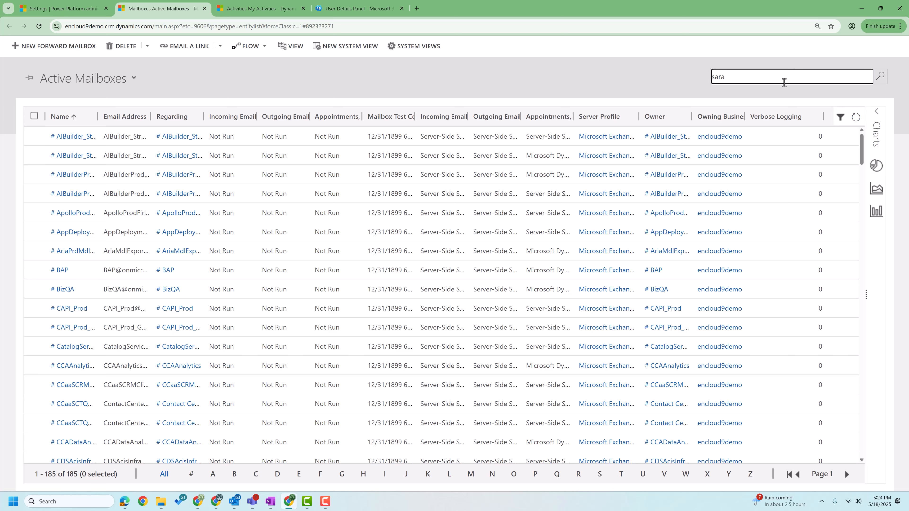
pyautogui.write('ra')
pyautogui.press('Return')
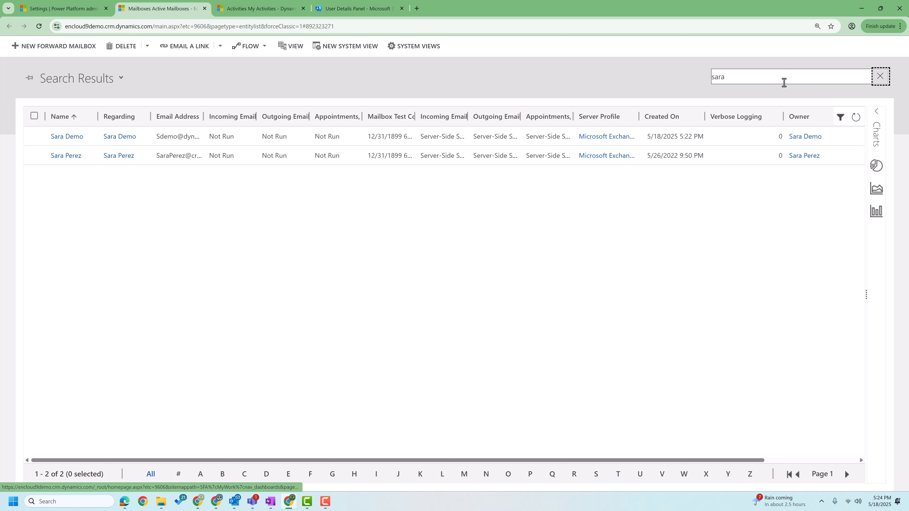
# Step: Open the new user's mailbox record and approve its primary email address
pyautogui.click(71, 143)
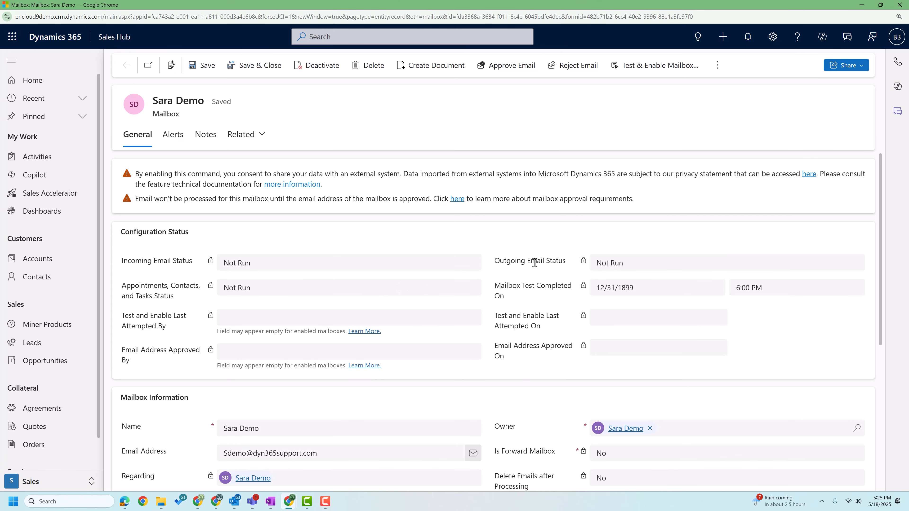
pyautogui.click(510, 70)
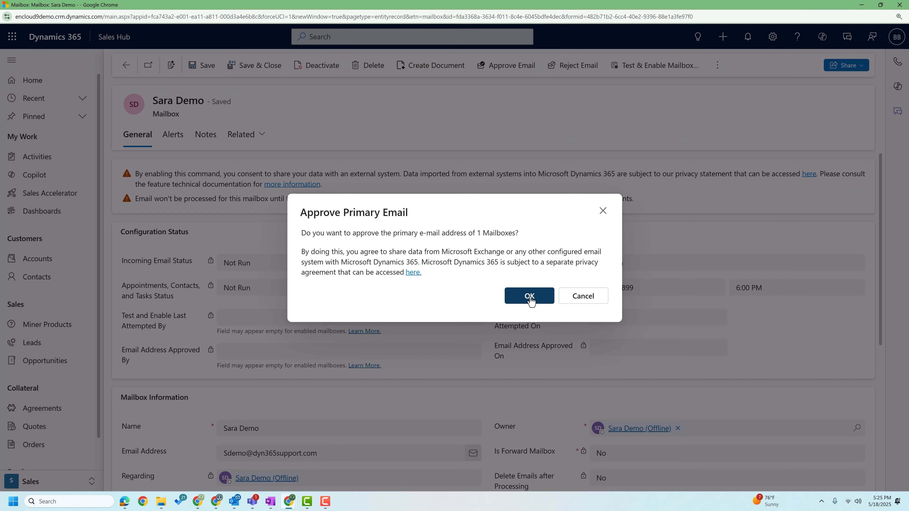
pyautogui.click(529, 297)
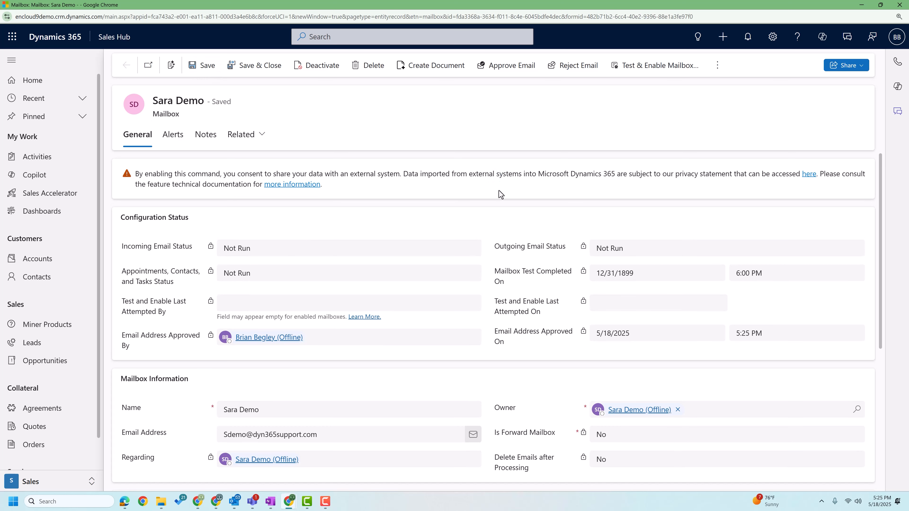
# Step: Keep Server-Side Synchronization selected as the mailbox's method for incoming email and for appointments, contacts and tasks
pyautogui.scroll(-7, 394, 318)
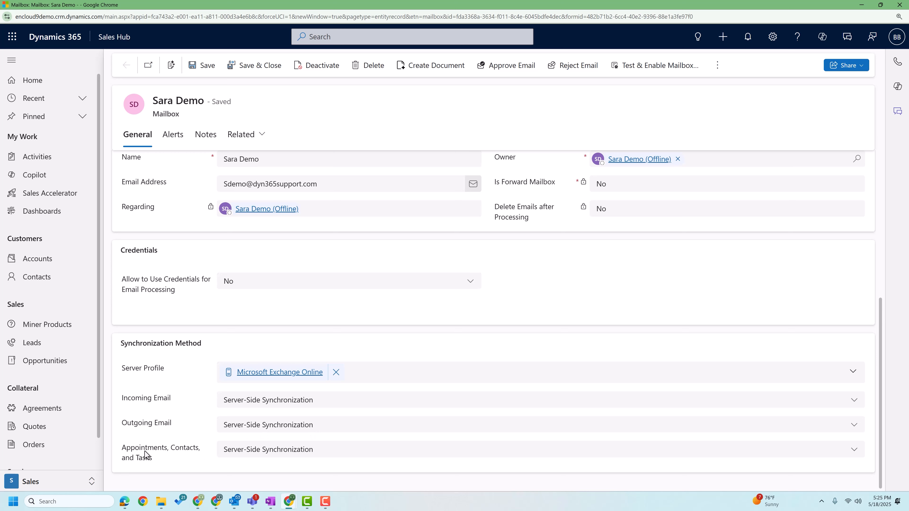
pyautogui.click(334, 405)
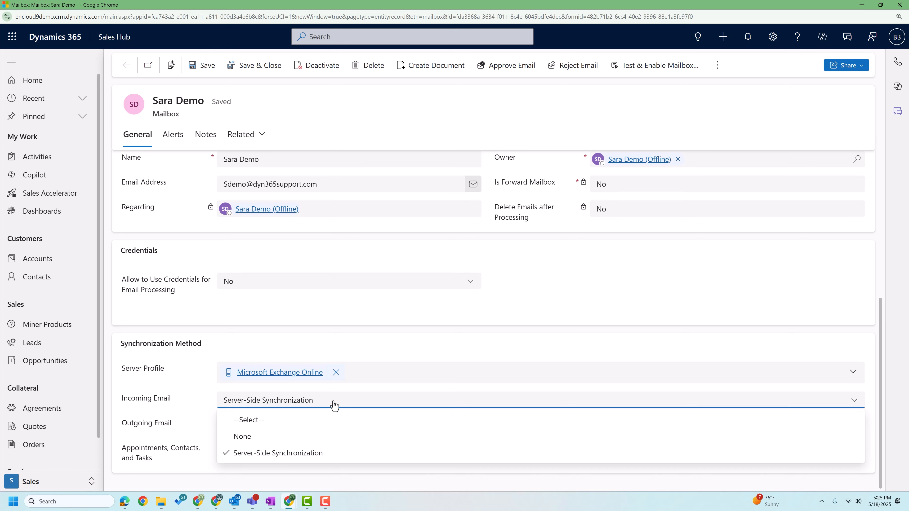
pyautogui.click(279, 457)
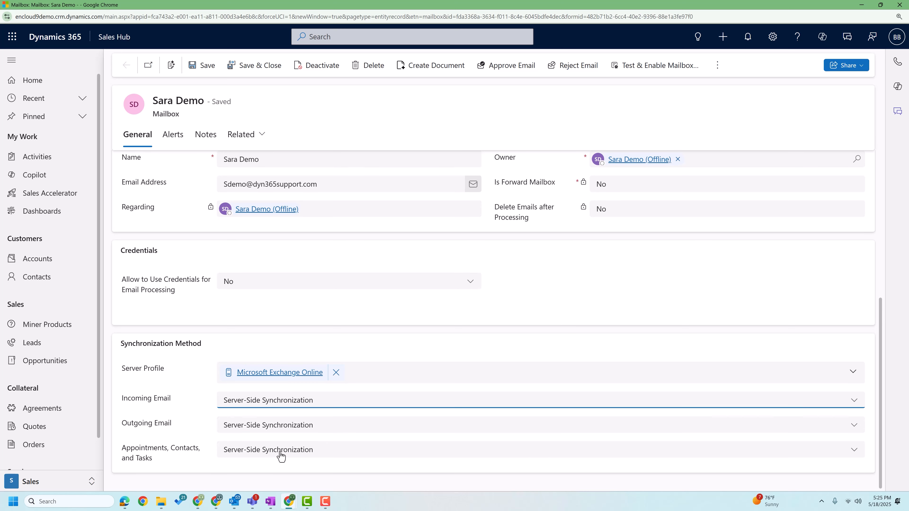
pyautogui.click(279, 452)
pyautogui.click(258, 450)
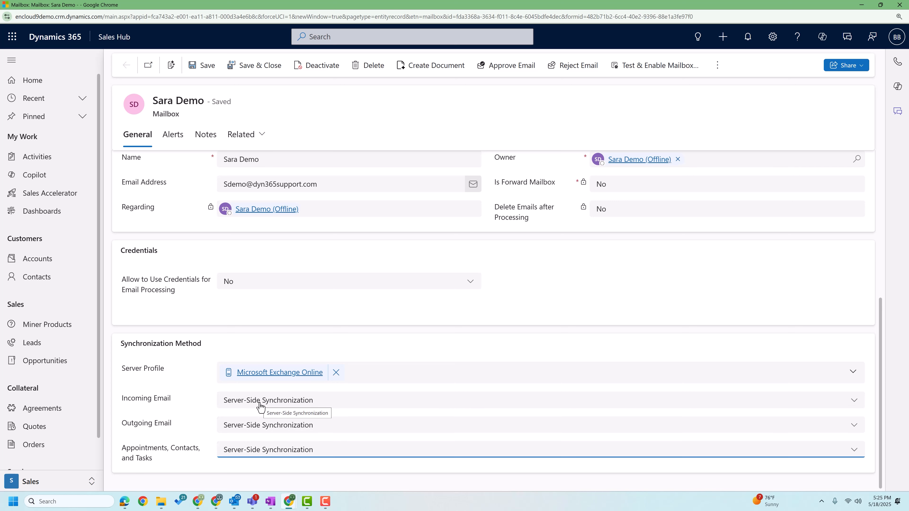
pyautogui.click(551, 318)
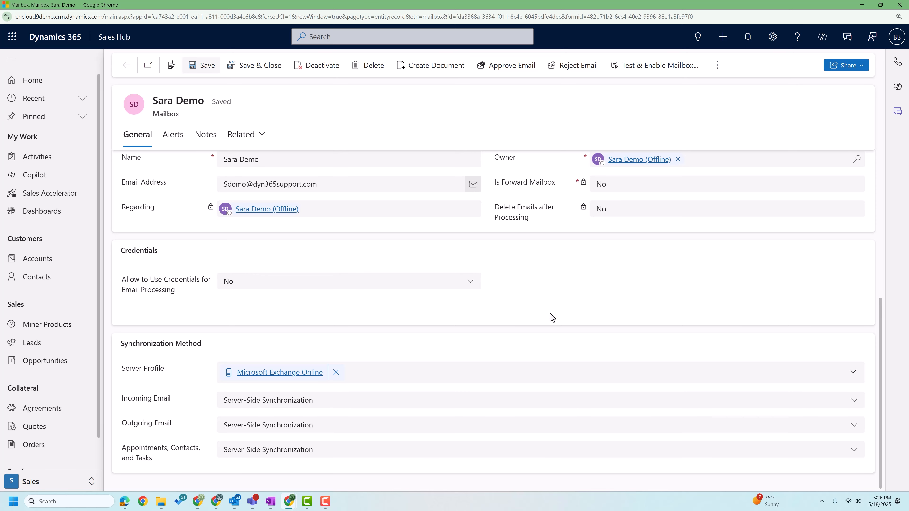
# Step: Test and enable the mailbox, with email processing starting from 5/18/2025 at 5:00 PM
pyautogui.scroll(7, 551, 315)
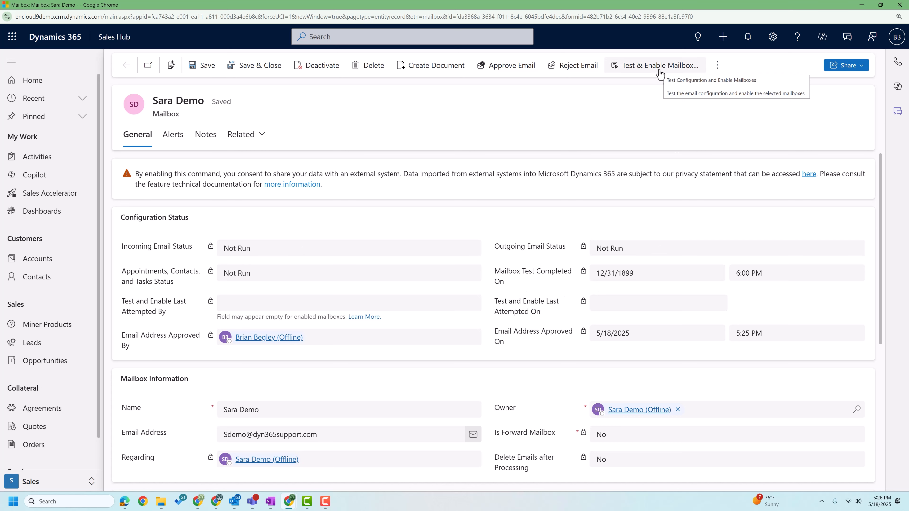
pyautogui.click(639, 71)
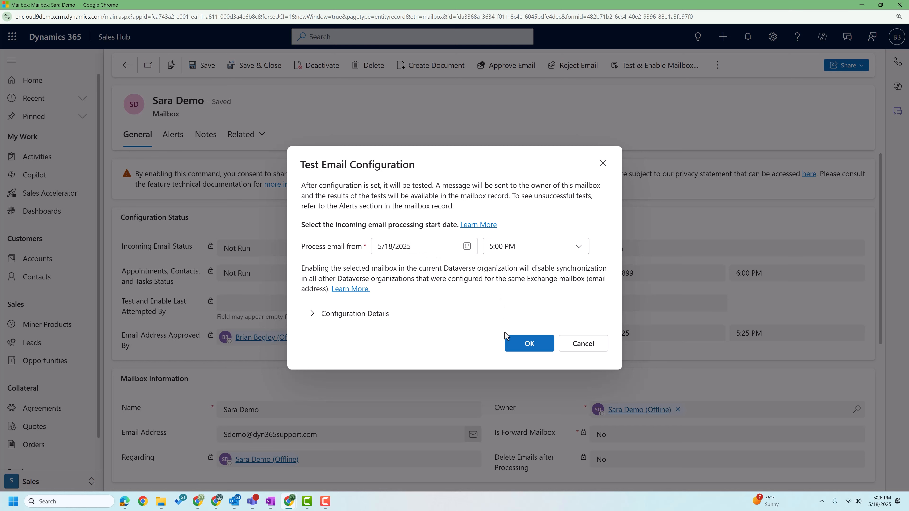
pyautogui.click(528, 344)
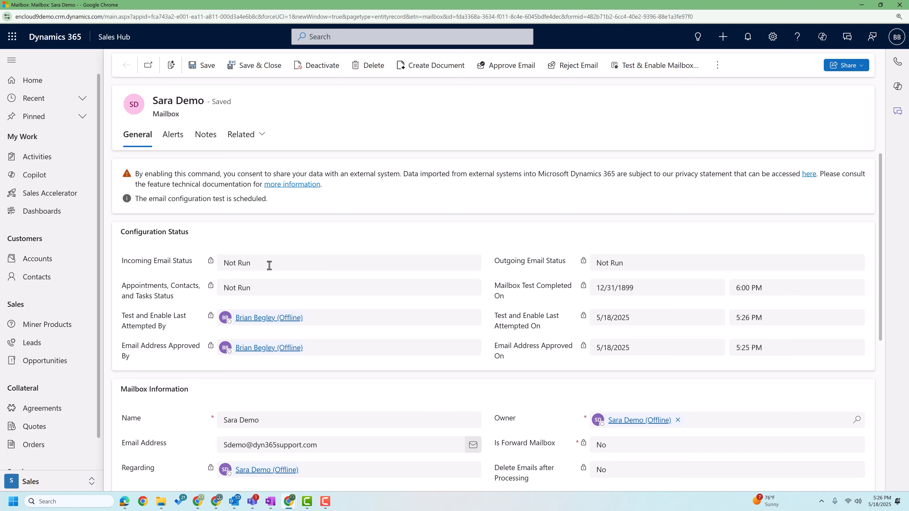
# Step: Refresh the mailbox record and check its outgoing email, incoming email, and appointments, contacts and tasks statuses
pyautogui.click(718, 65)
pyautogui.click(734, 101)
pyautogui.moveTo(625, 263); pyautogui.dragTo(554, 260)
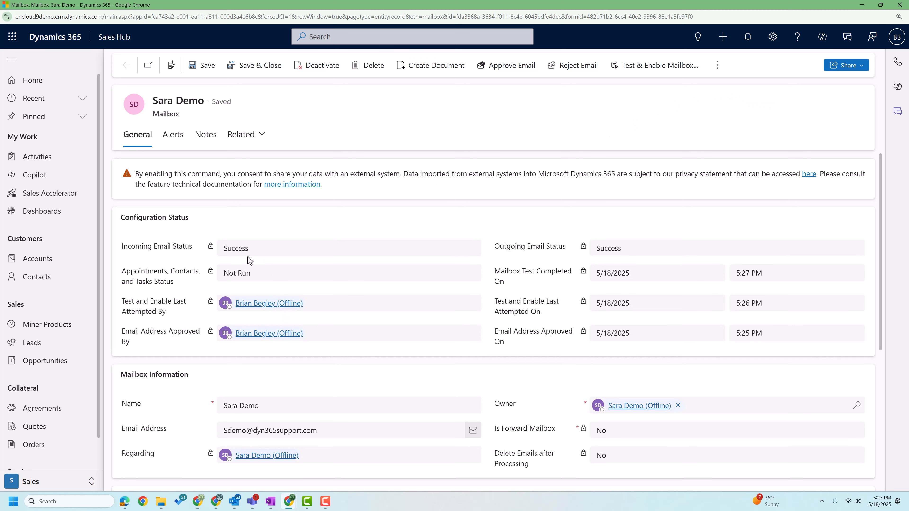
pyautogui.moveTo(249, 248); pyautogui.dragTo(211, 252)
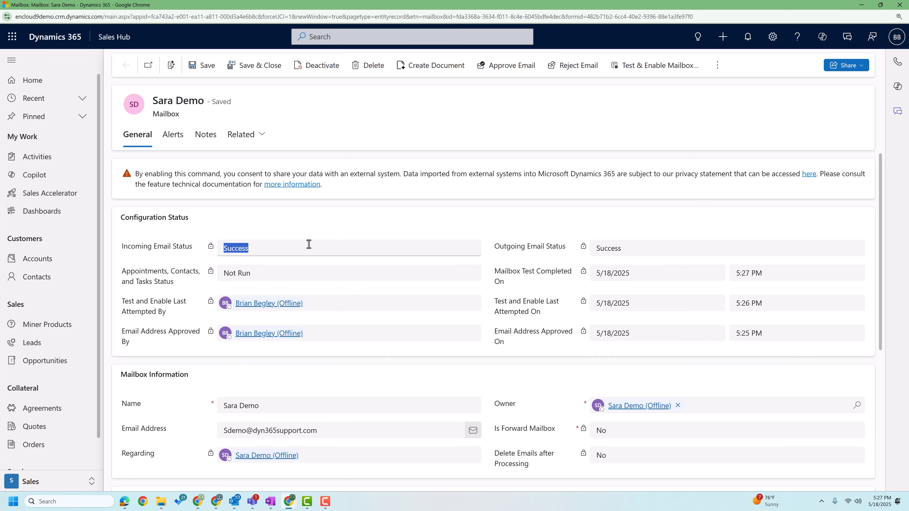
pyautogui.moveTo(260, 273); pyautogui.dragTo(192, 274)
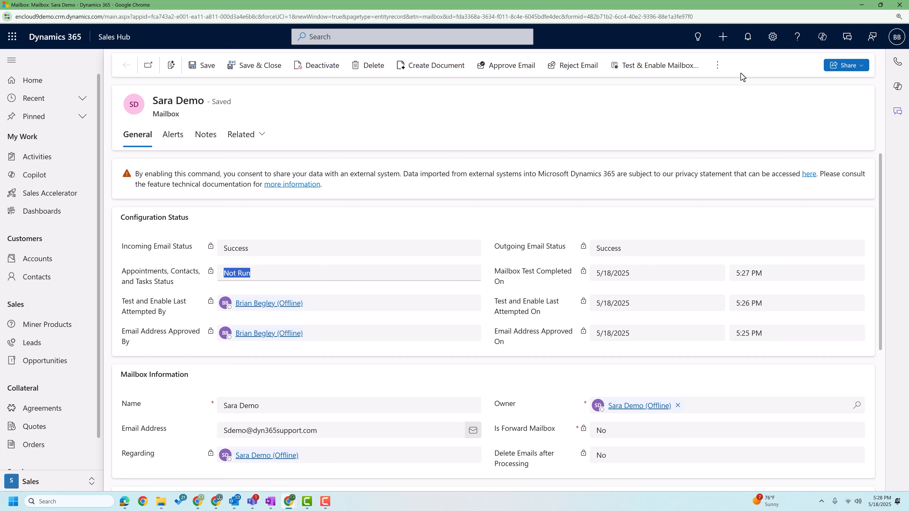
# Step: Refresh the mailbox record again and recheck the outgoing email status and the appointments, contacts and tasks status
pyautogui.click(719, 69)
pyautogui.click(734, 101)
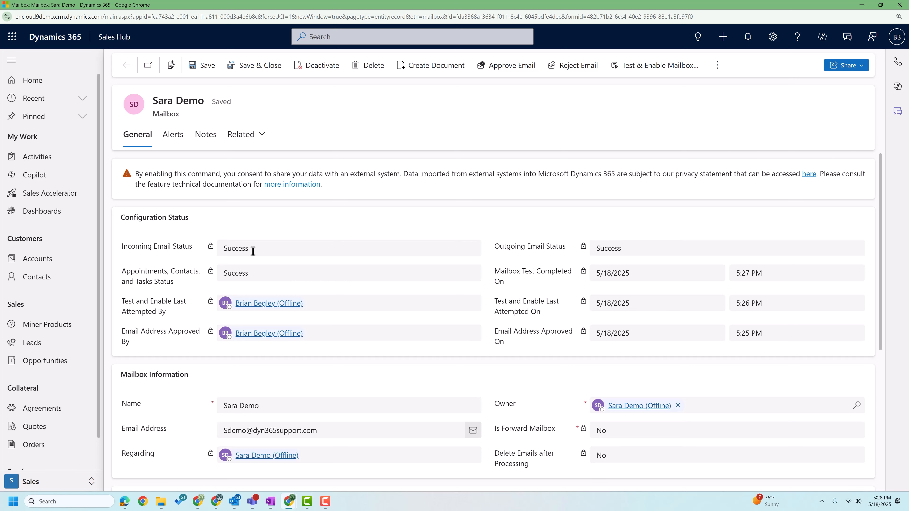
pyautogui.moveTo(627, 250); pyautogui.dragTo(575, 252)
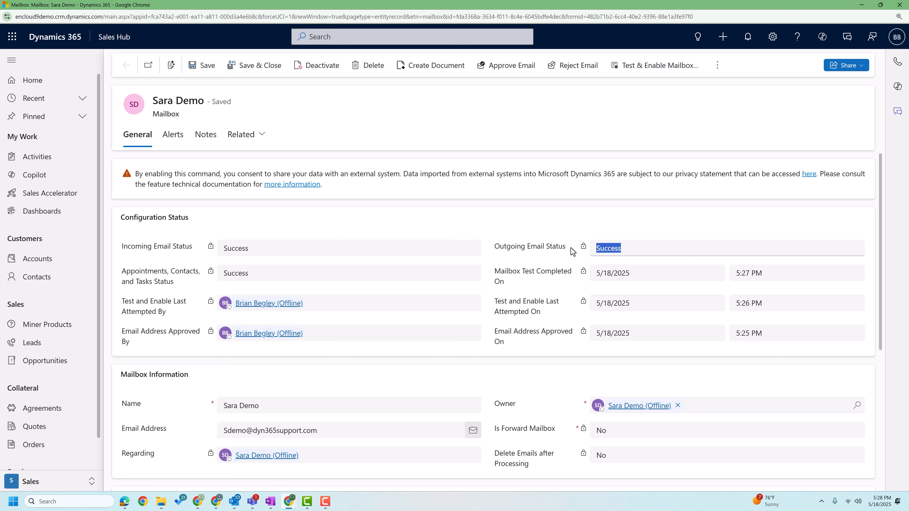
pyautogui.moveTo(262, 273); pyautogui.dragTo(209, 287)
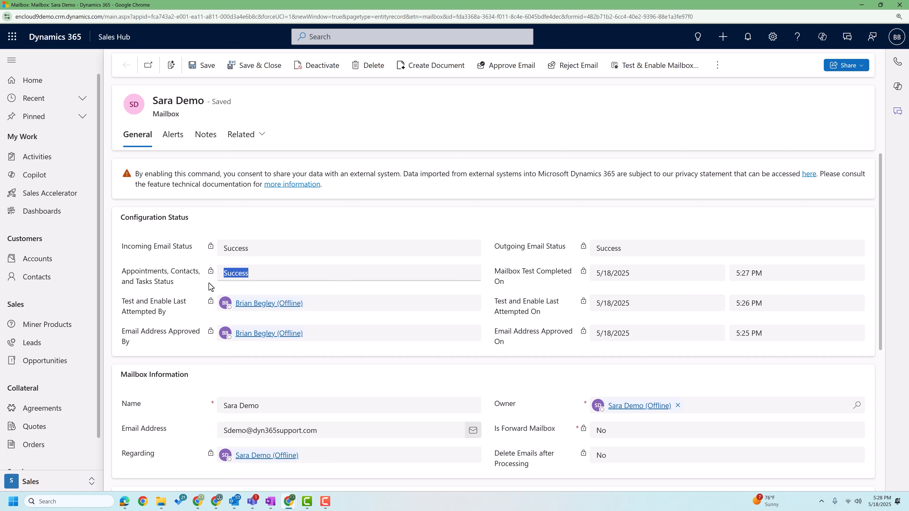